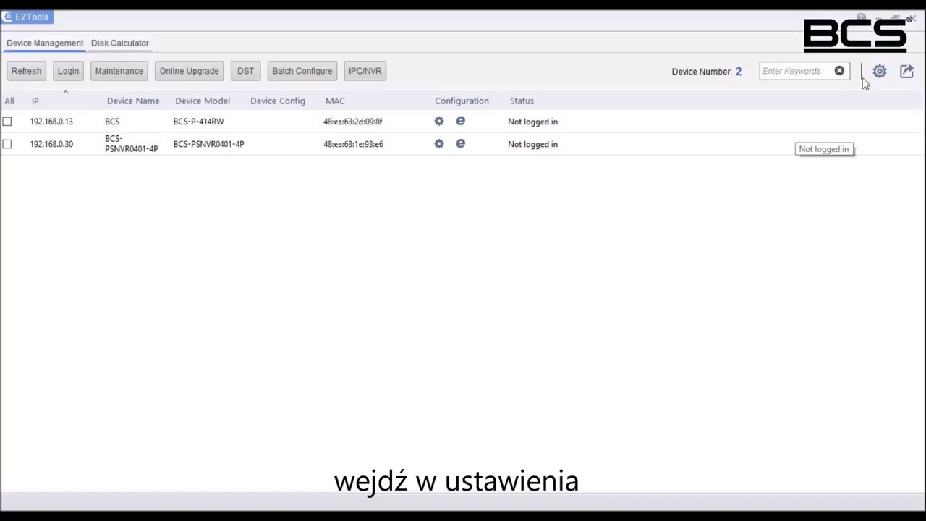
Step: Show Version and Serial Number columns in the device list, leaving Search by IP Segment off
{"action": "left_click", "coordinate": [879, 71]}
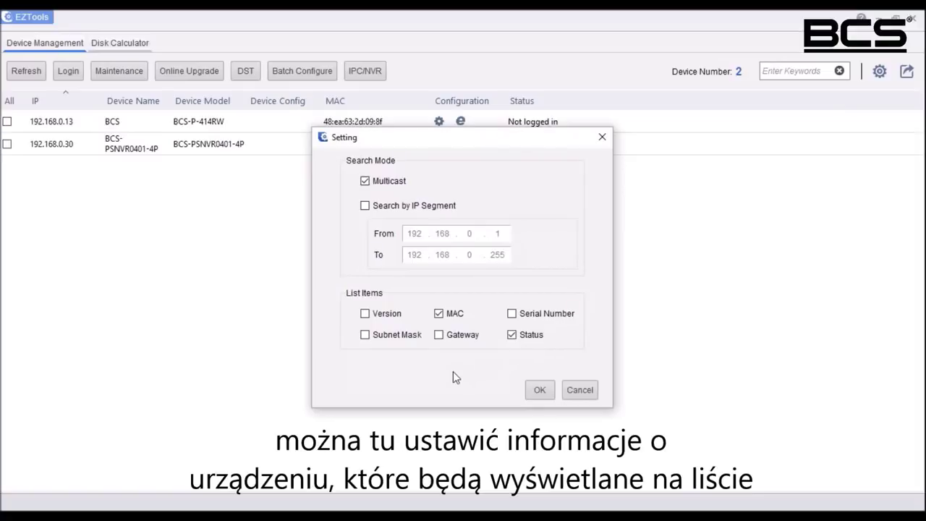
{"action": "left_click", "coordinate": [365, 314]}
{"action": "left_click", "coordinate": [512, 316]}
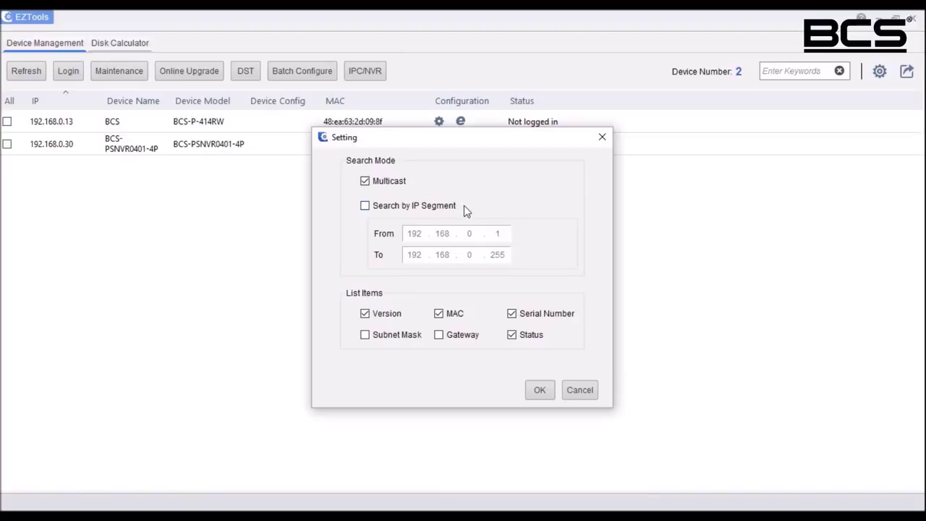
{"action": "left_click", "coordinate": [365, 207]}
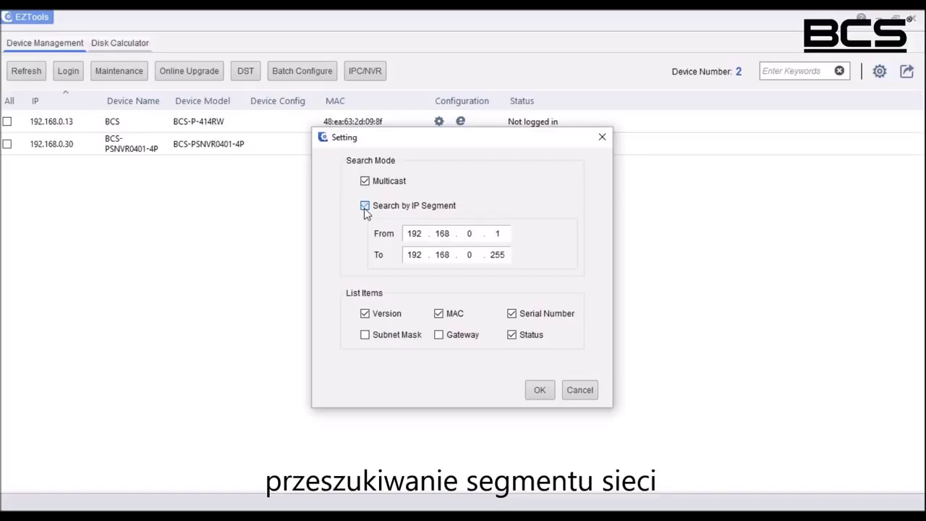
{"action": "left_click", "coordinate": [365, 207]}
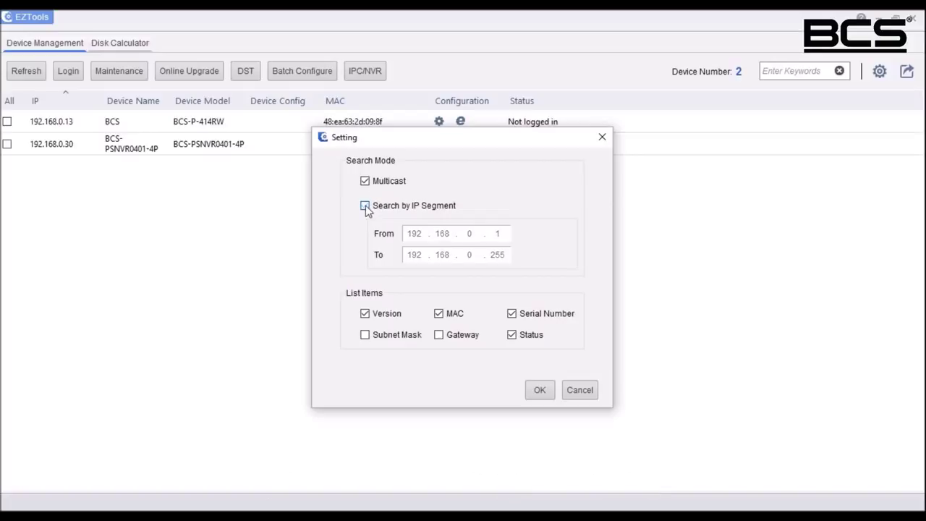
{"action": "left_click", "coordinate": [541, 389]}
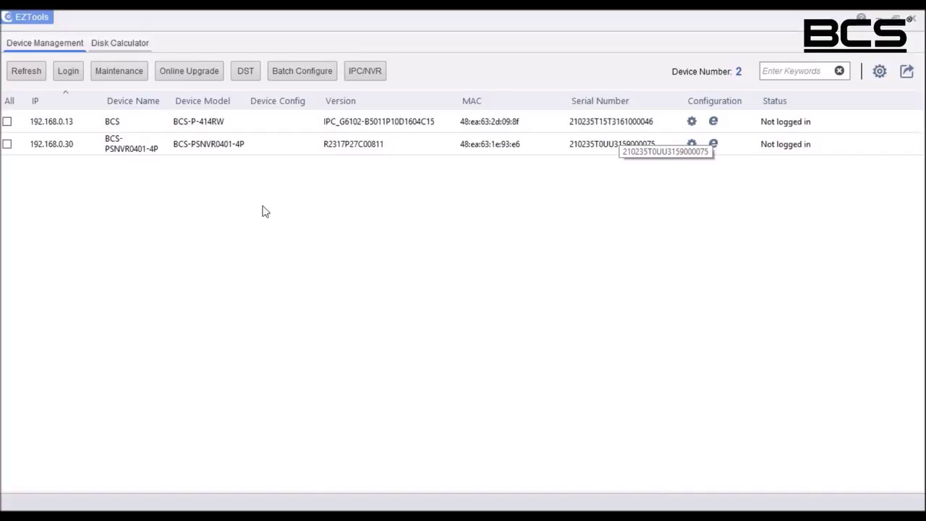
Step: Select the camera at 192.168.0.13 and log in with the prefilled credentials
{"action": "left_click", "coordinate": [59, 128]}
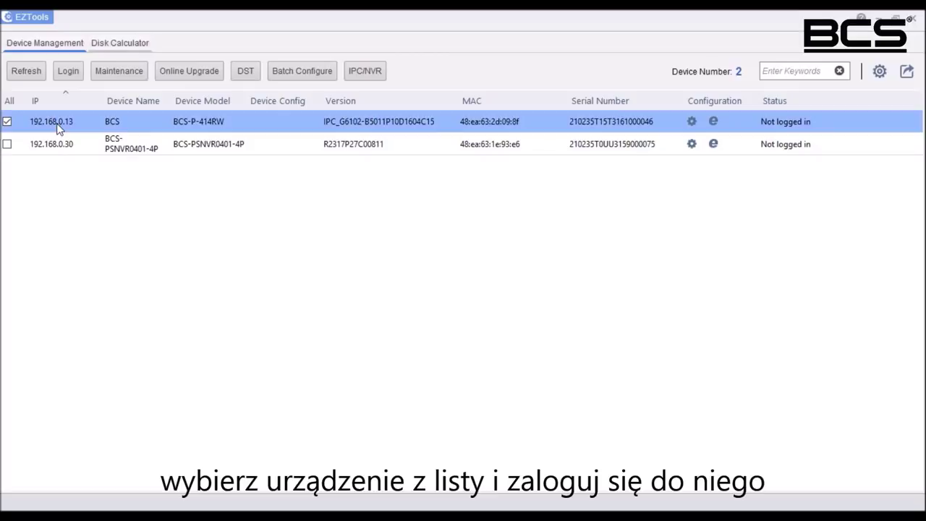
{"action": "left_click", "coordinate": [62, 73]}
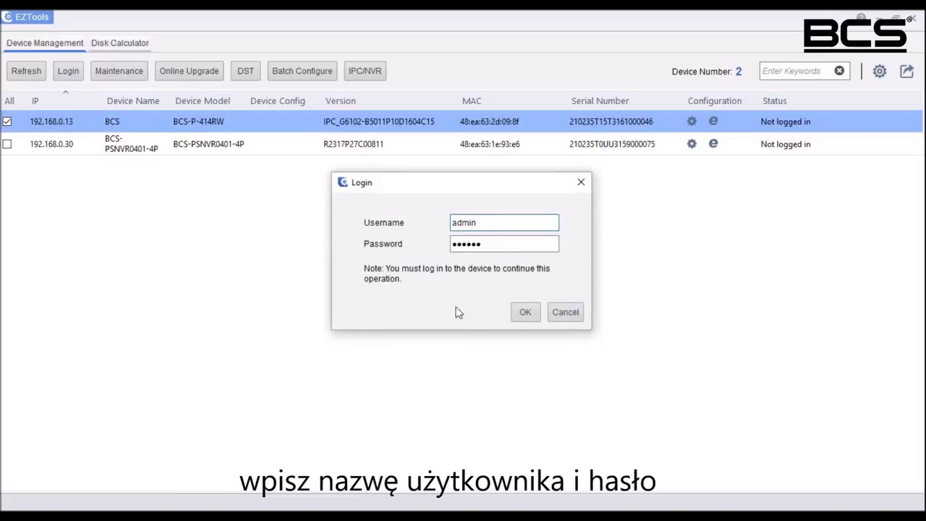
{"action": "left_click", "coordinate": [527, 312]}
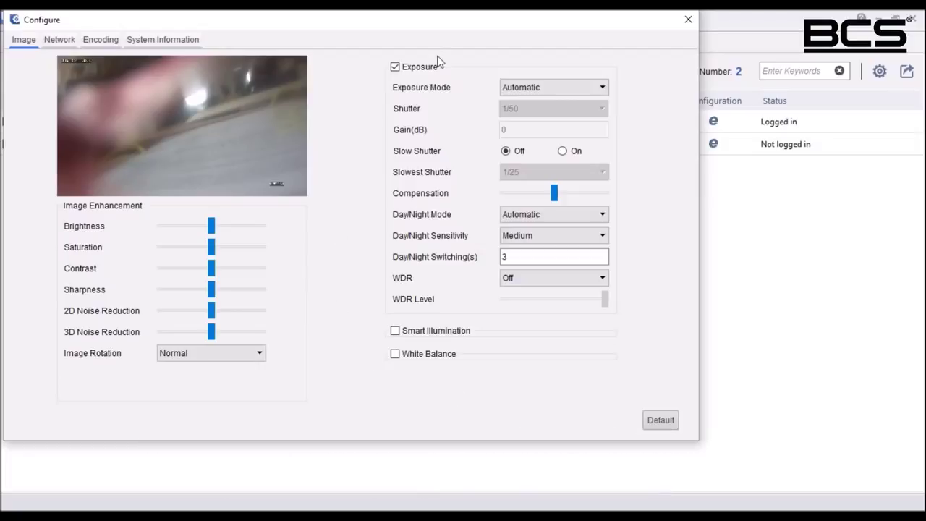
Step: Restore the camera's image settings to defaults and view its Network settings
{"action": "left_click", "coordinate": [661, 420]}
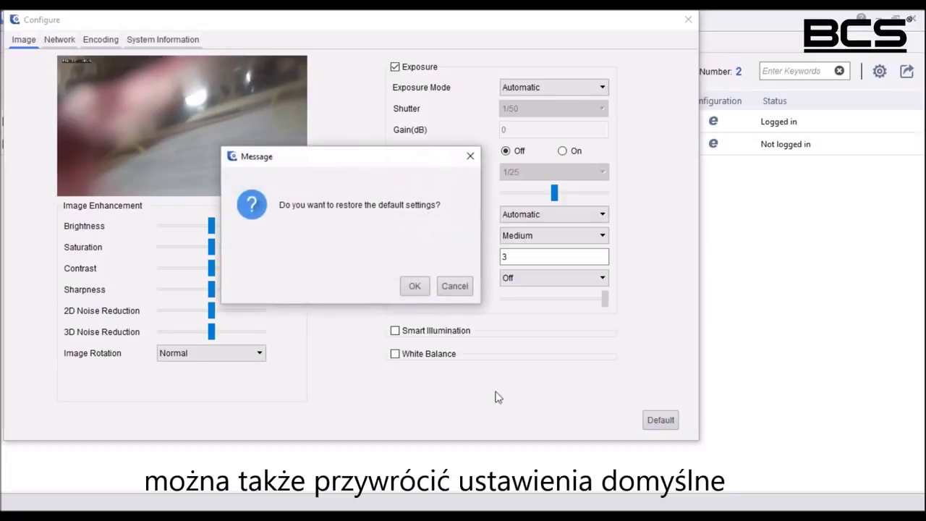
{"action": "left_click", "coordinate": [413, 287]}
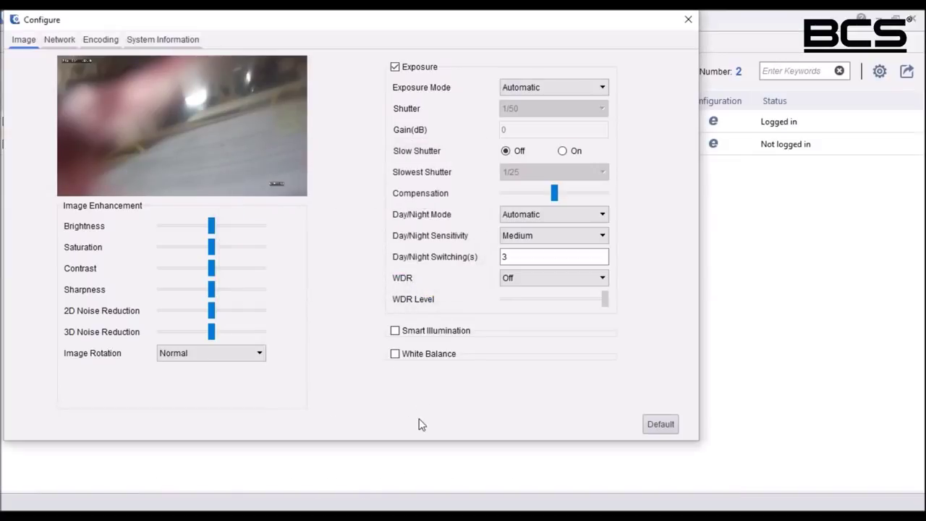
{"action": "left_click", "coordinate": [57, 41]}
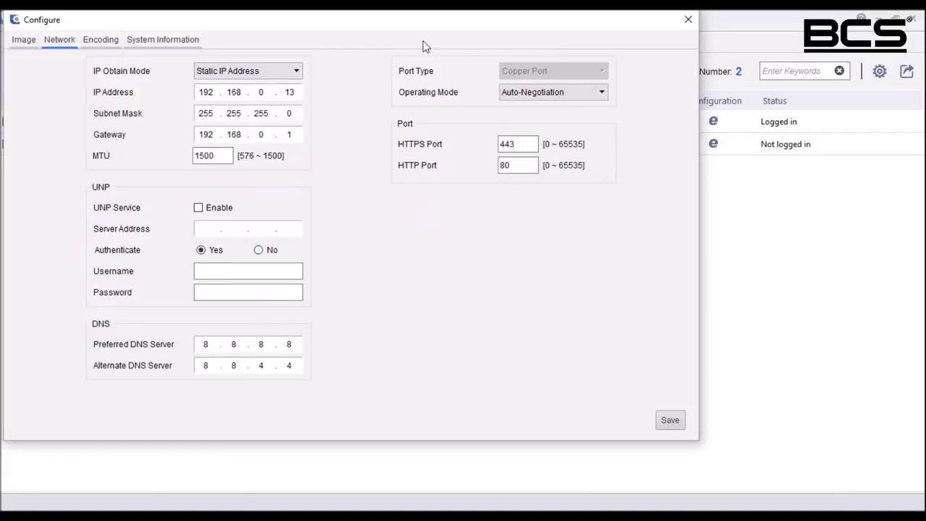
Step: Review the camera's Encoding and System Information tabs, then close the Configure window
{"action": "left_click", "coordinate": [110, 42]}
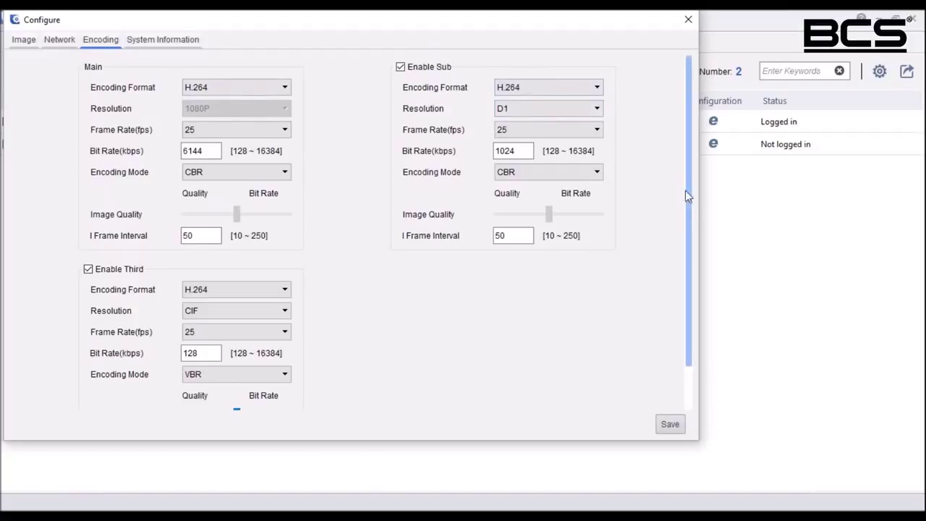
{"action": "scroll", "coordinate": [688, 210], "scroll_direction": "down", "scroll_amount": 2}
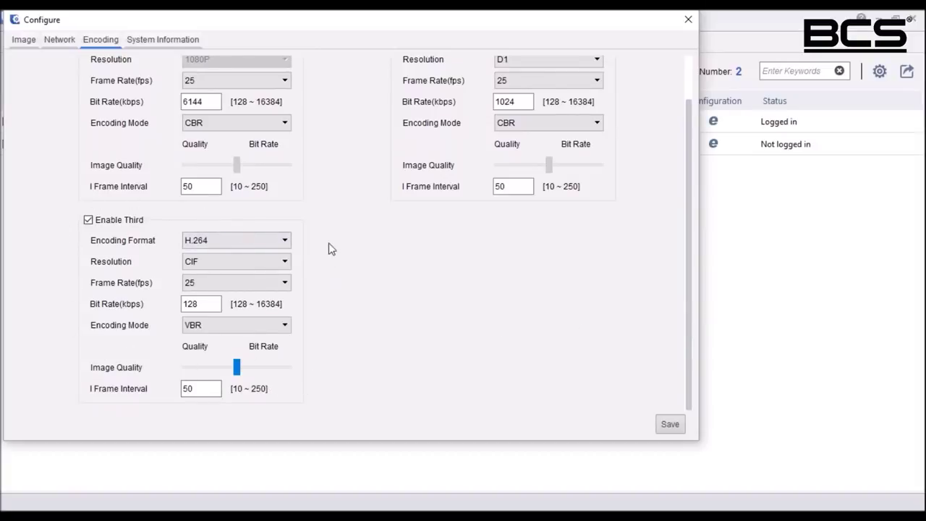
{"action": "left_click", "coordinate": [158, 41]}
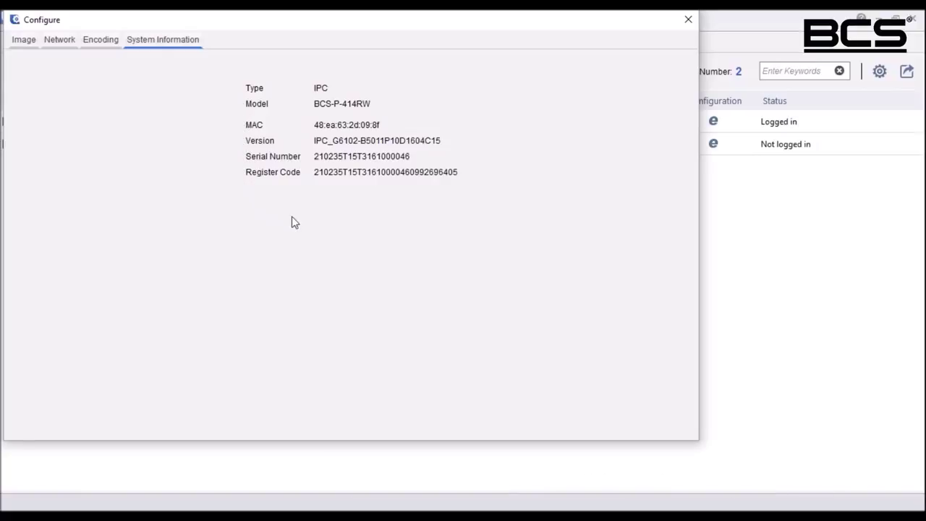
{"action": "left_click", "coordinate": [688, 21]}
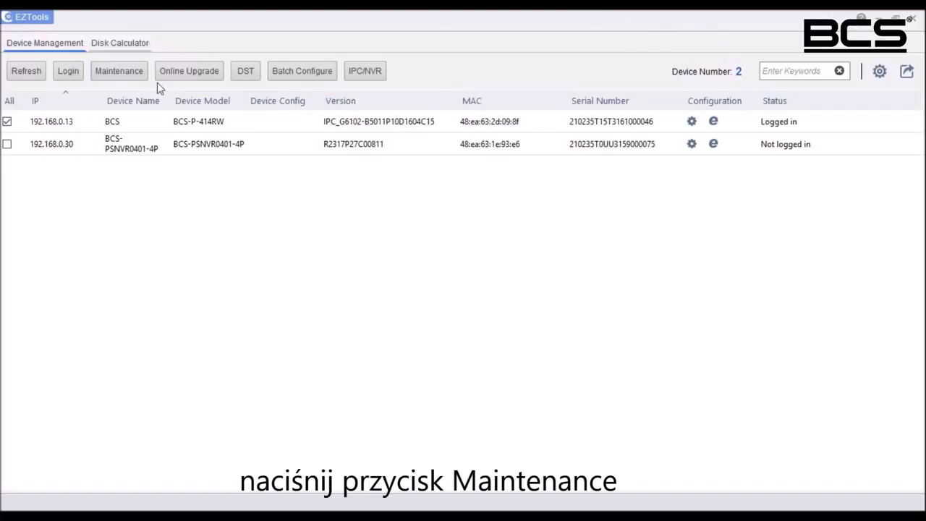
{"action": "left_click", "coordinate": [96, 74]}
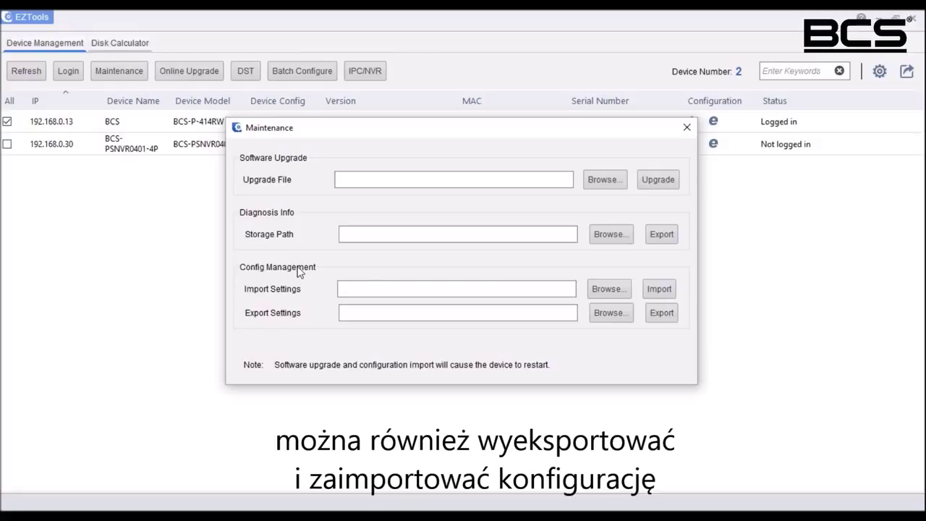
{"action": "left_click", "coordinate": [687, 131]}
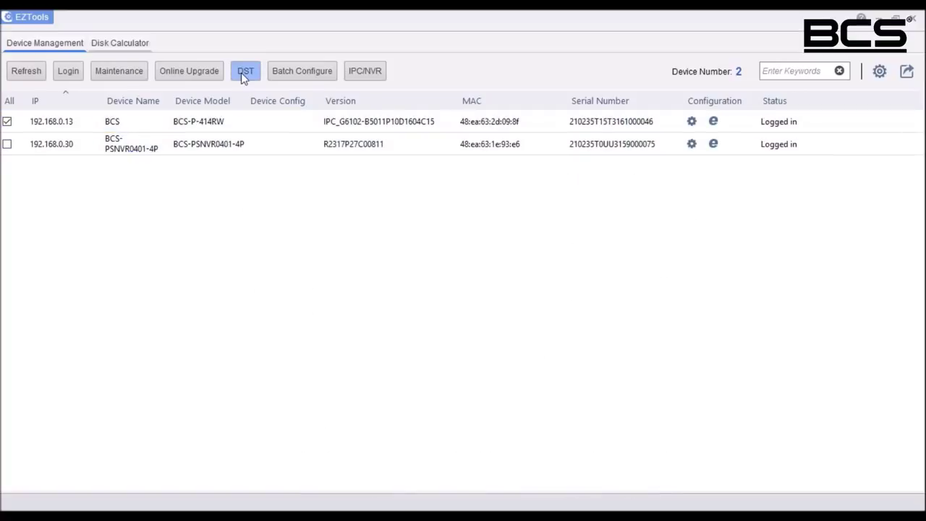
{"action": "left_click", "coordinate": [242, 74]}
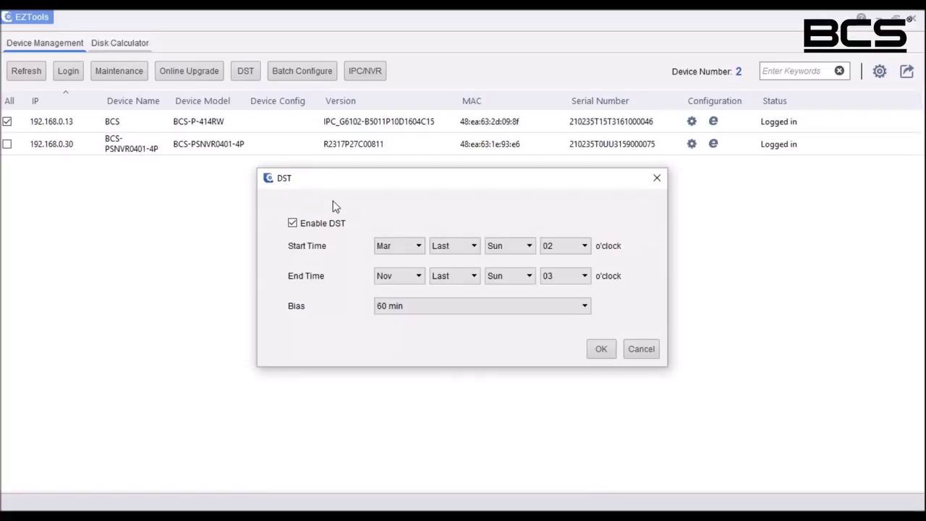
{"action": "left_click", "coordinate": [656, 179]}
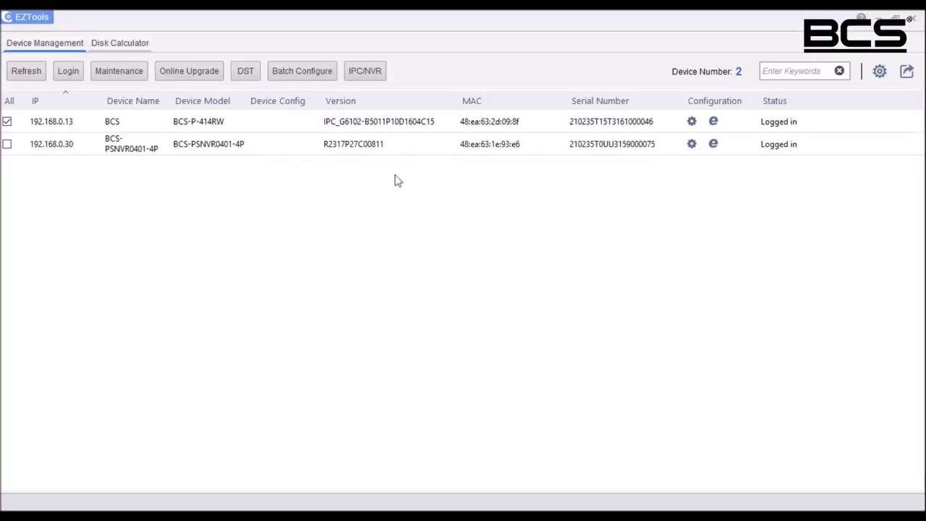
{"action": "left_click", "coordinate": [274, 74]}
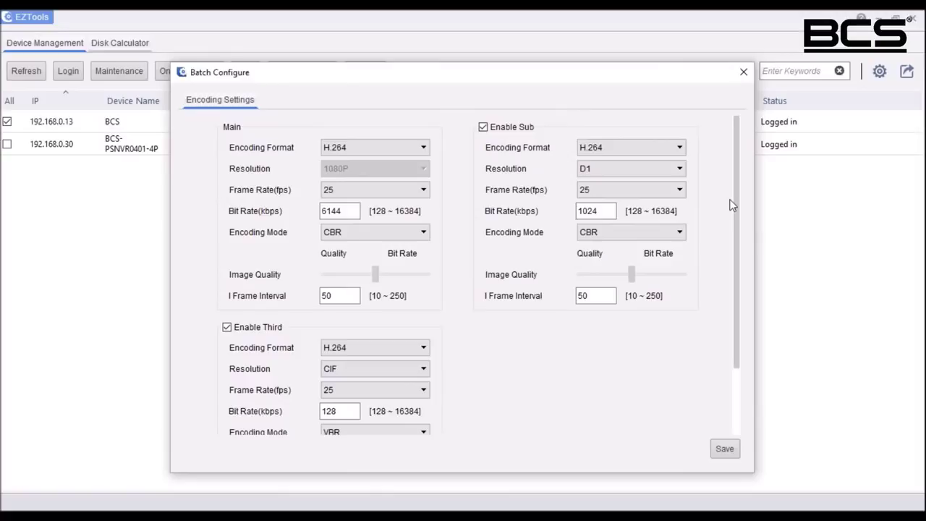
{"action": "left_click", "coordinate": [743, 73]}
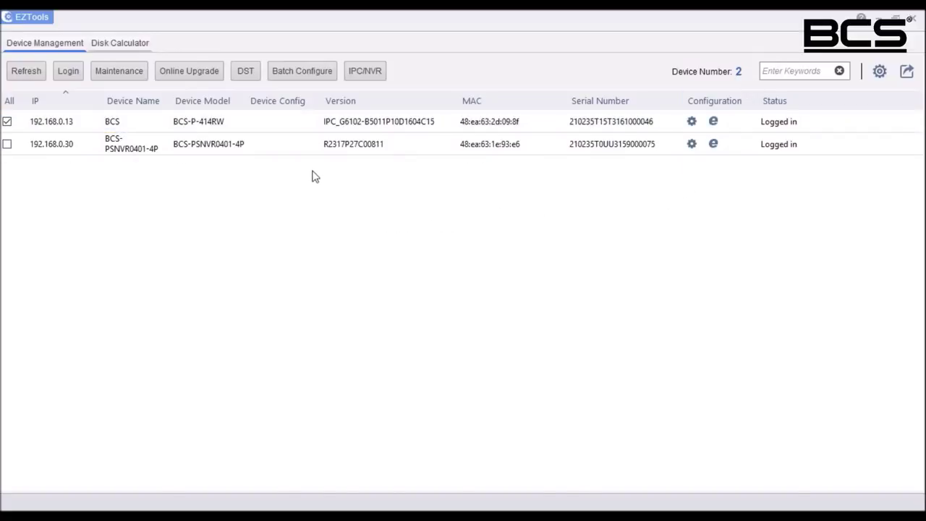
Step: Select the recorder, tick camera 192.168.0.13 in IPC/NVR, and enter its login credentials
{"action": "left_click", "coordinate": [6, 145]}
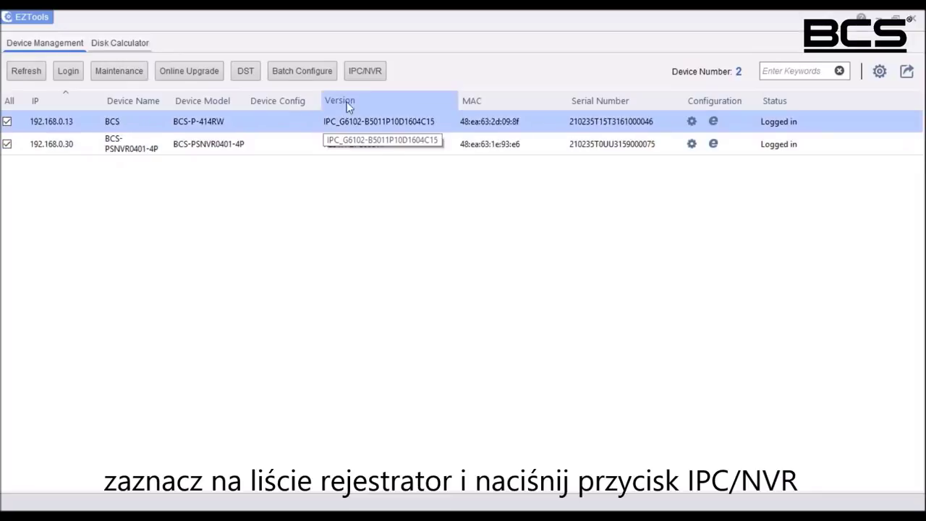
{"action": "left_click", "coordinate": [364, 72]}
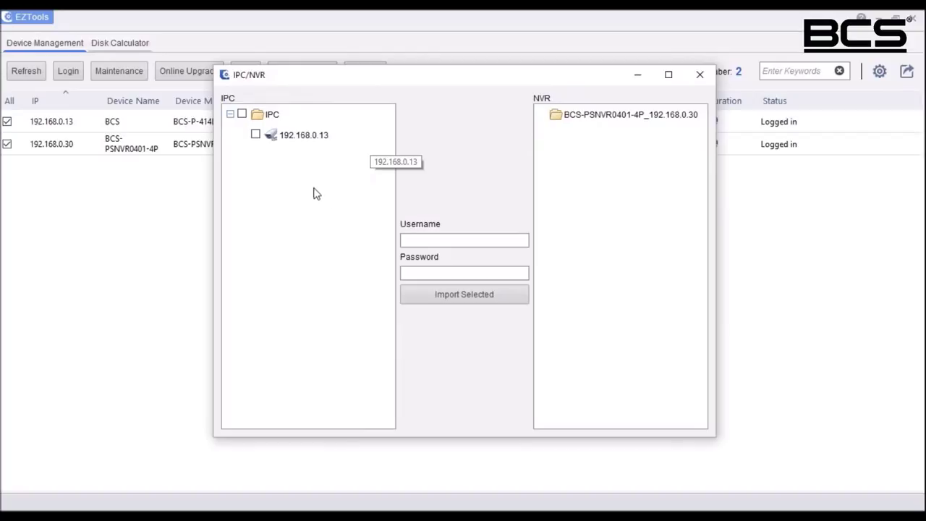
{"action": "left_click", "coordinate": [256, 135]}
{"action": "left_click", "coordinate": [428, 239]}
{"action": "type", "text": "admin"}
{"action": "key", "text": "Tab"}
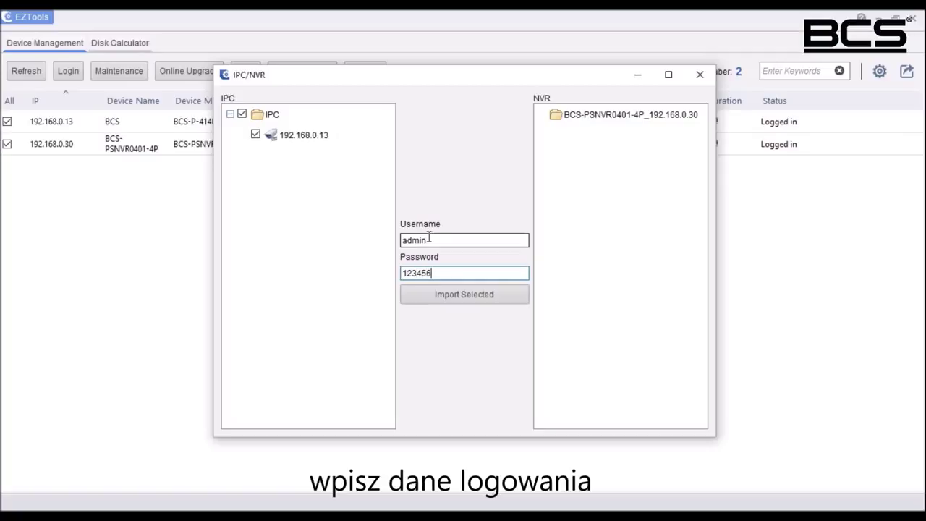
Step: Import the camera onto NVR BCS-PSNVR0401-4P_192.168.0.30 and close the import window
{"action": "left_click", "coordinate": [468, 304]}
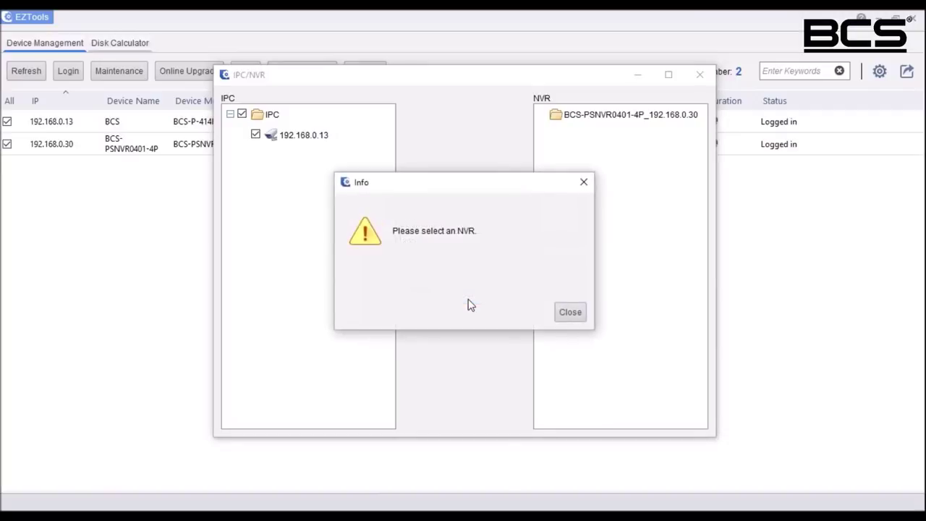
{"action": "left_click", "coordinate": [568, 311]}
{"action": "left_click", "coordinate": [584, 122]}
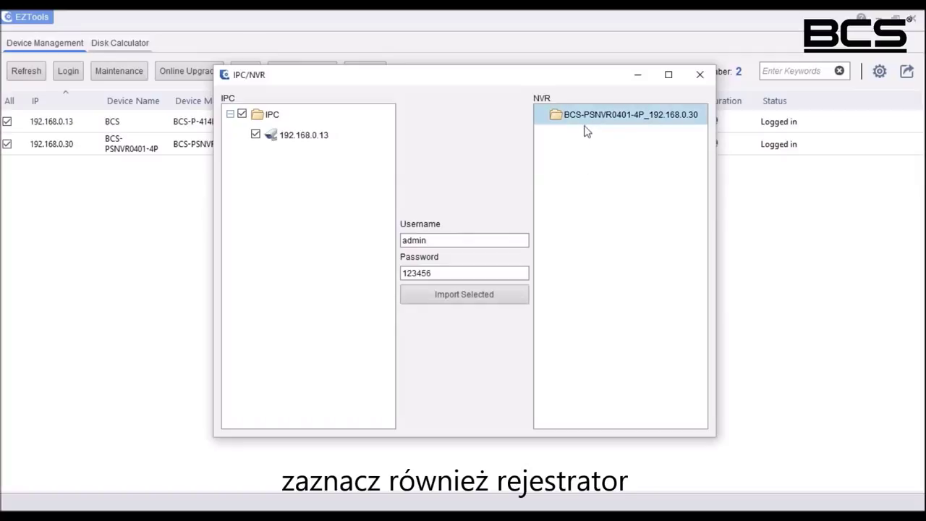
{"action": "left_click", "coordinate": [459, 298]}
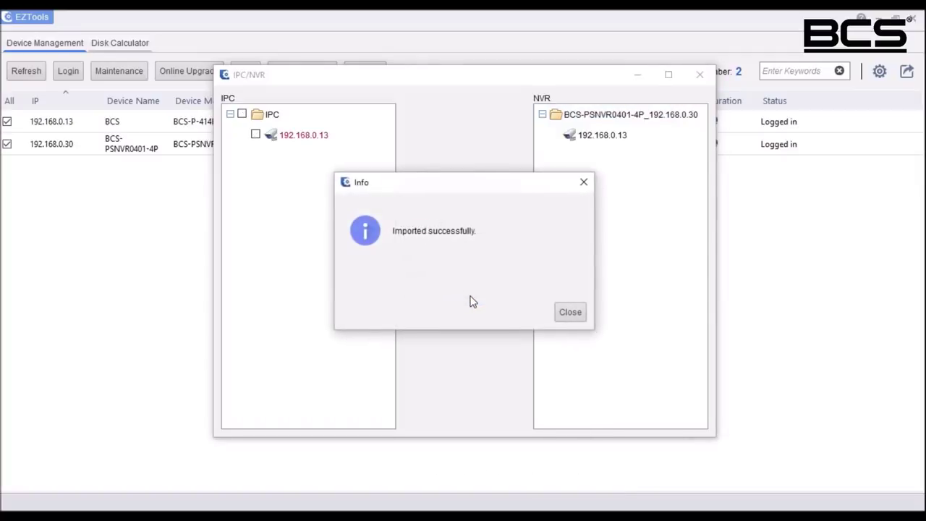
{"action": "left_click", "coordinate": [572, 314]}
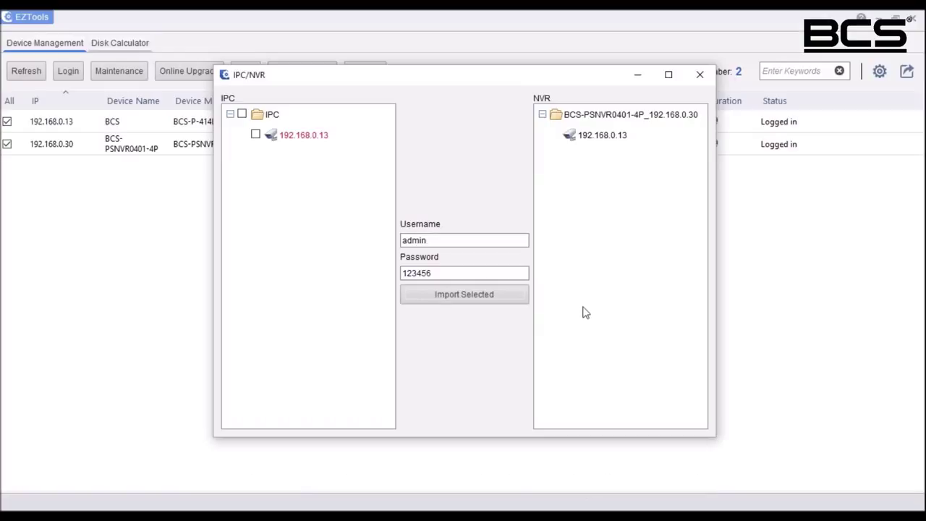
{"action": "left_click", "coordinate": [698, 76]}
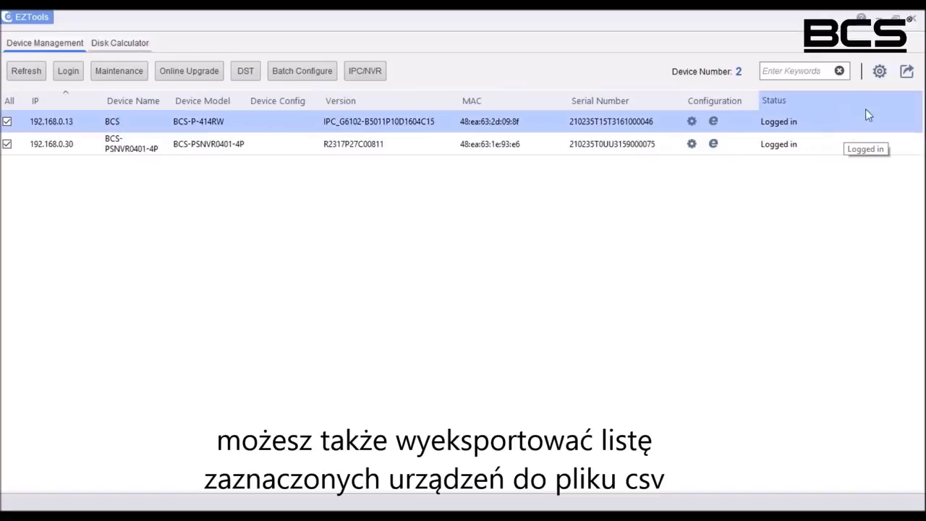
{"action": "left_click", "coordinate": [907, 73]}
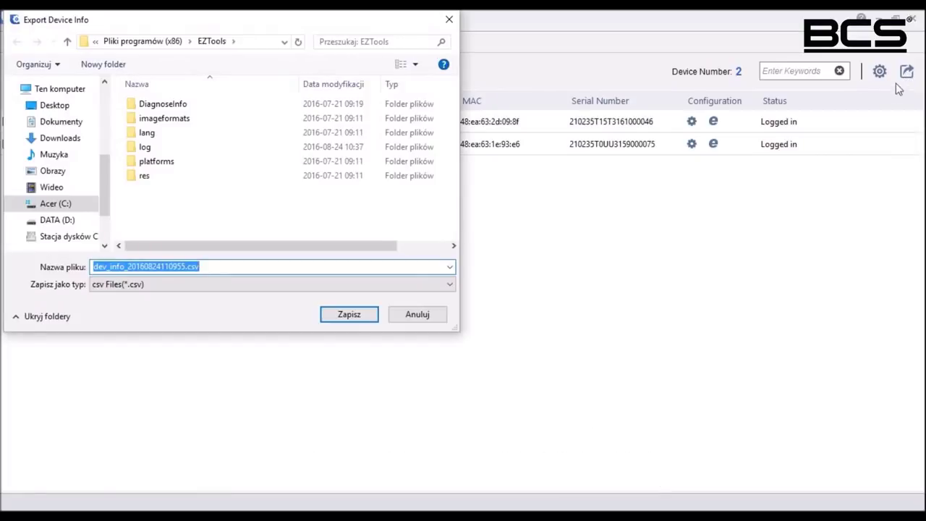
{"action": "left_click", "coordinate": [448, 21]}
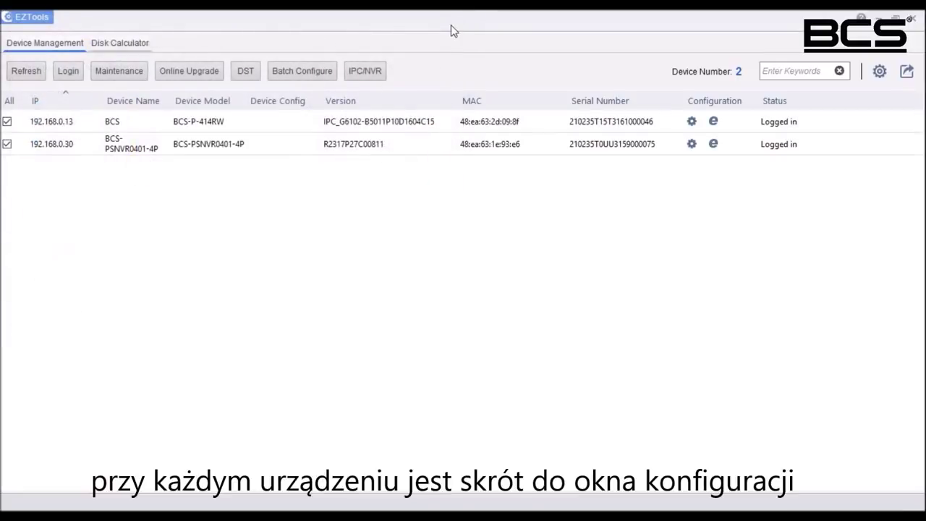
{"action": "left_click", "coordinate": [691, 123]}
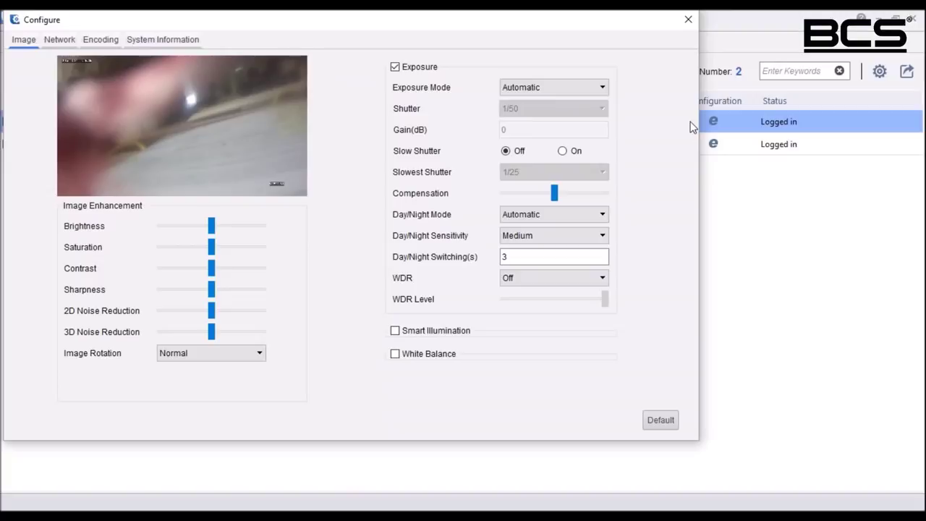
{"action": "left_click", "coordinate": [689, 21]}
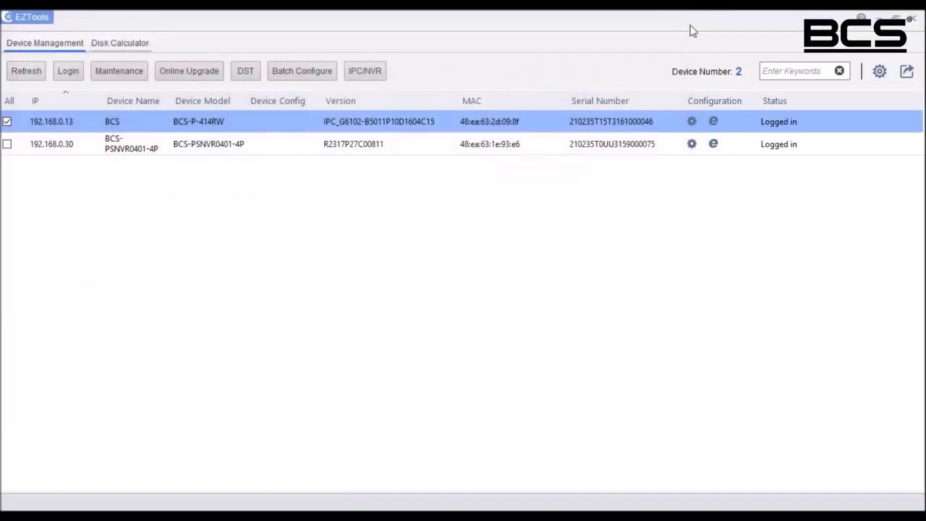
{"action": "left_click", "coordinate": [713, 123]}
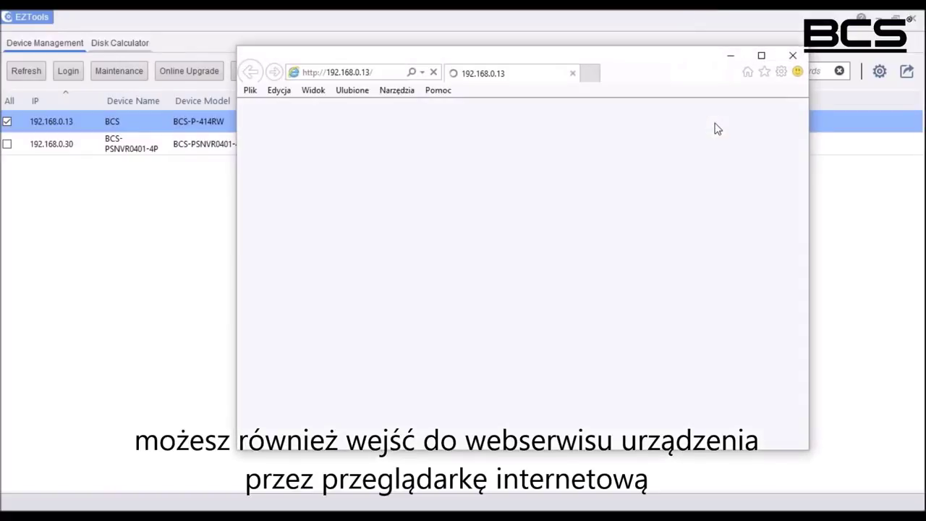
{"action": "left_click", "coordinate": [759, 57]}
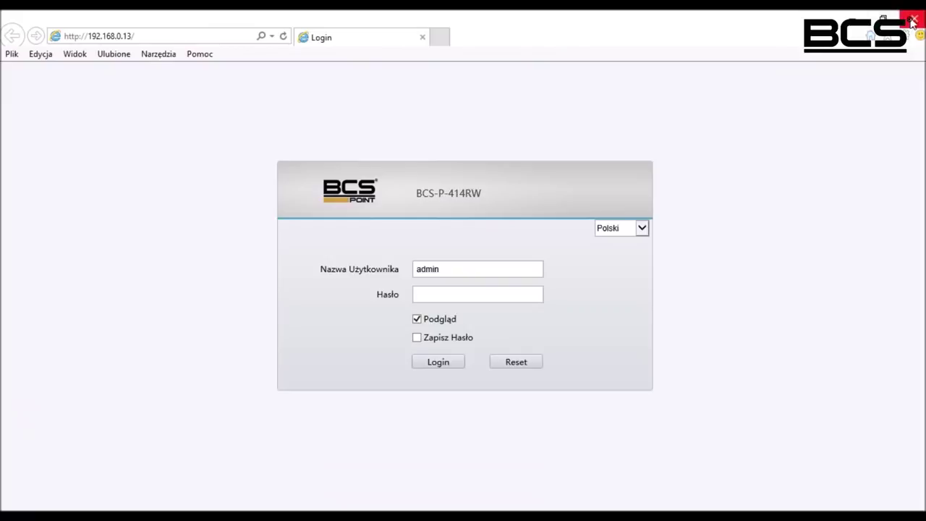
{"action": "left_click", "coordinate": [912, 22]}
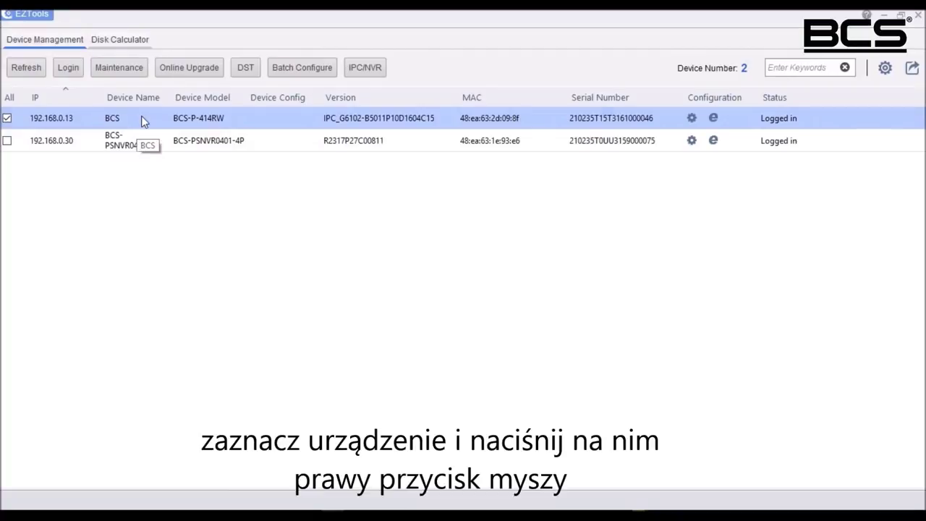
Step: Use Modify Network Address on the BCS camera to change its last IP octet to 14
{"action": "left_click", "coordinate": [143, 122]}
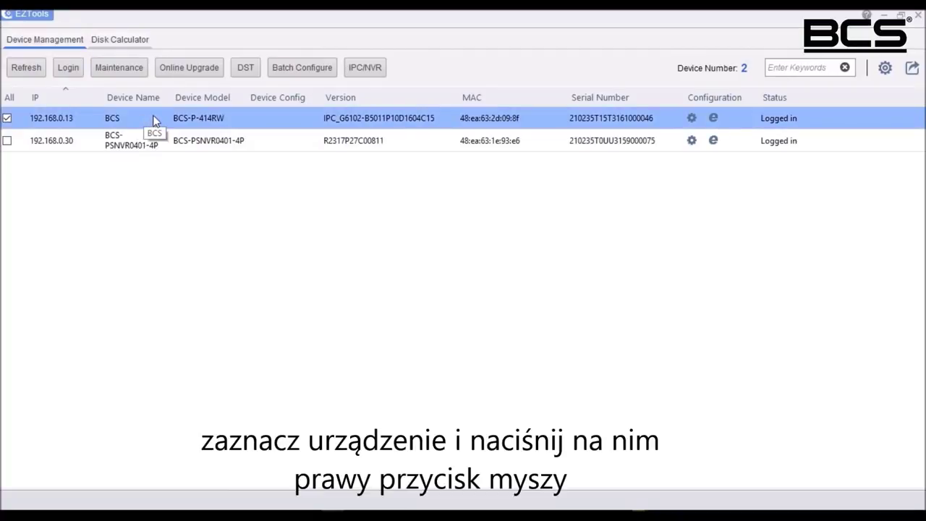
{"action": "right_click", "coordinate": [153, 122]}
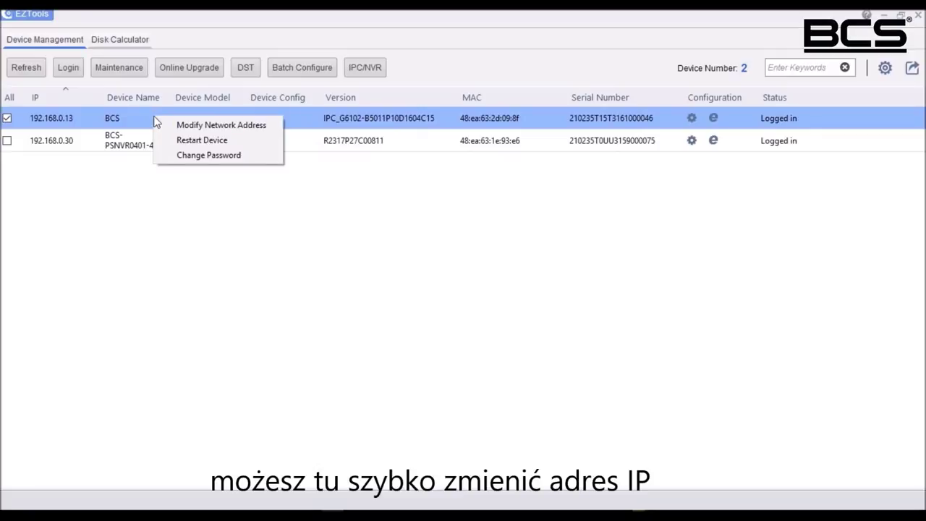
{"action": "left_click", "coordinate": [270, 124]}
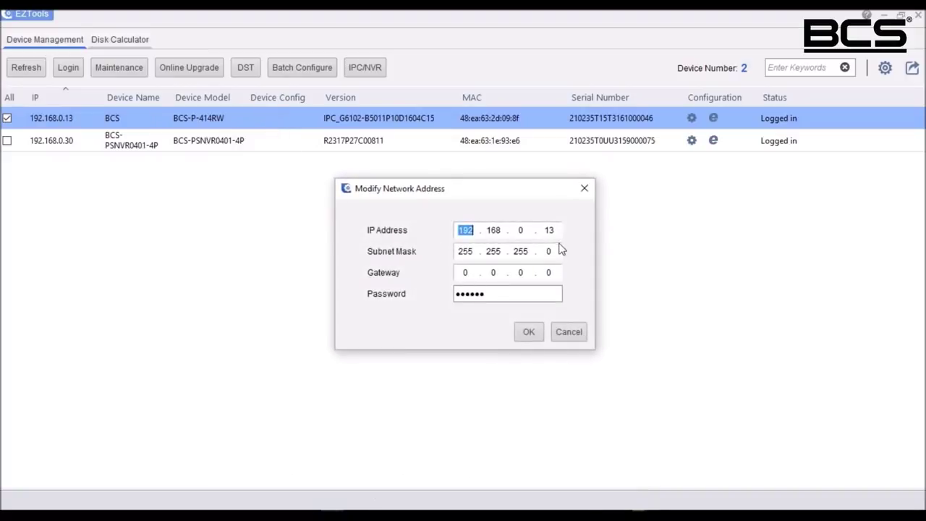
{"action": "left_click", "coordinate": [550, 230]}
{"action": "left_click_drag", "start_coordinate": [550, 230], "coordinate": [565, 233]}
{"action": "left_click", "coordinate": [527, 335]}
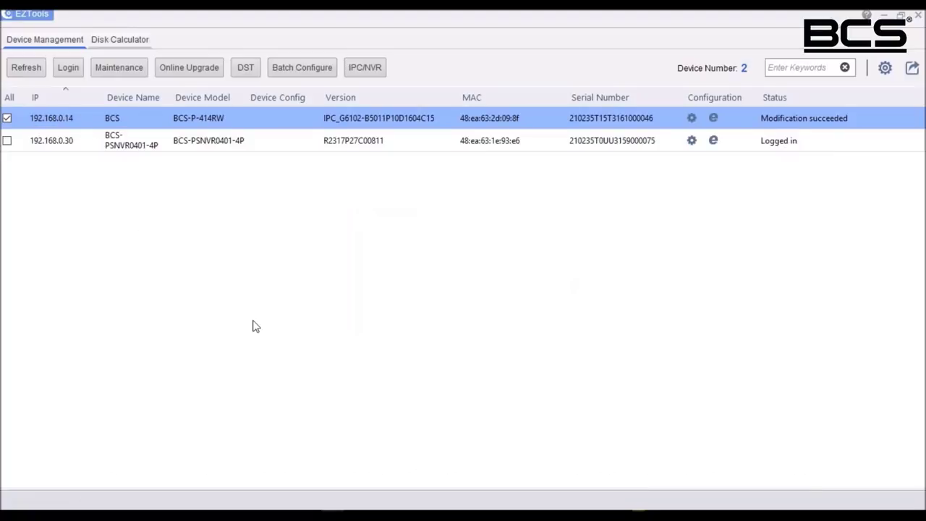
Step: Change the camera's password, entering the old password and the new password twice
{"action": "right_click", "coordinate": [272, 123]}
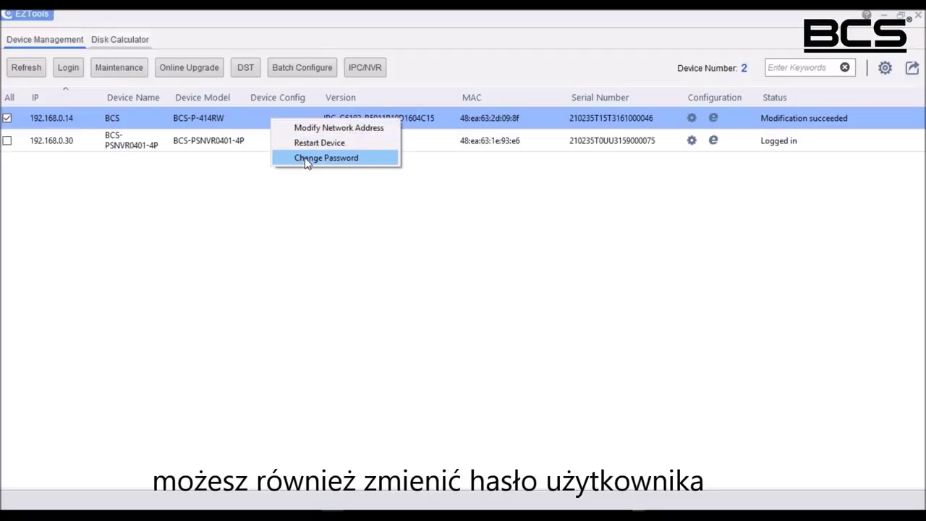
{"action": "left_click", "coordinate": [307, 159]}
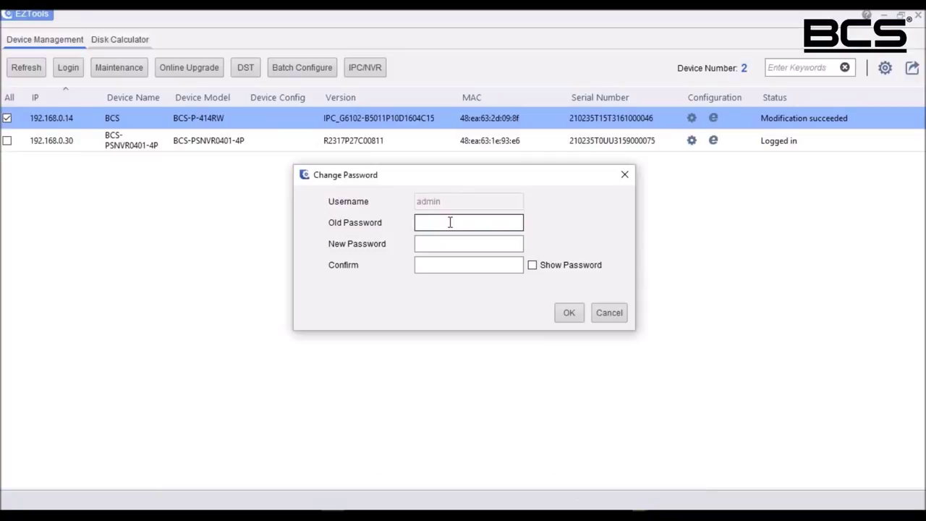
{"action": "type", "text": "admin"}
{"action": "key", "text": "Tab"}
{"action": "type", "text": "admi"}
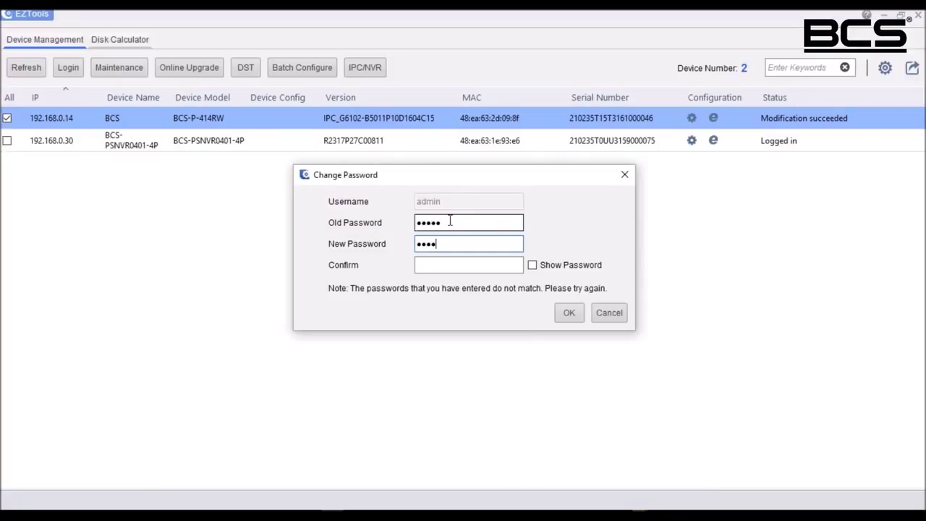
{"action": "type", "text": "n1"}
{"action": "key", "text": "Tab"}
{"action": "type", "text": "admin1"}
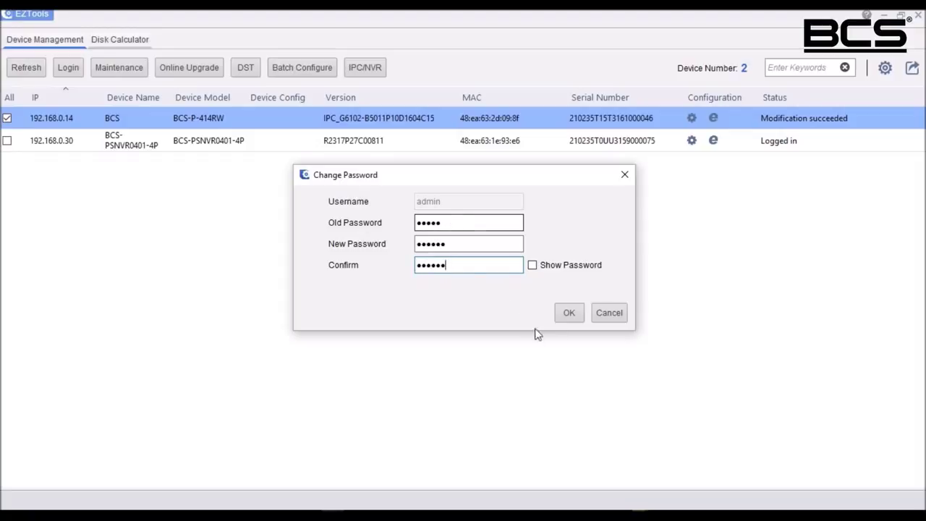
{"action": "left_click", "coordinate": [568, 312]}
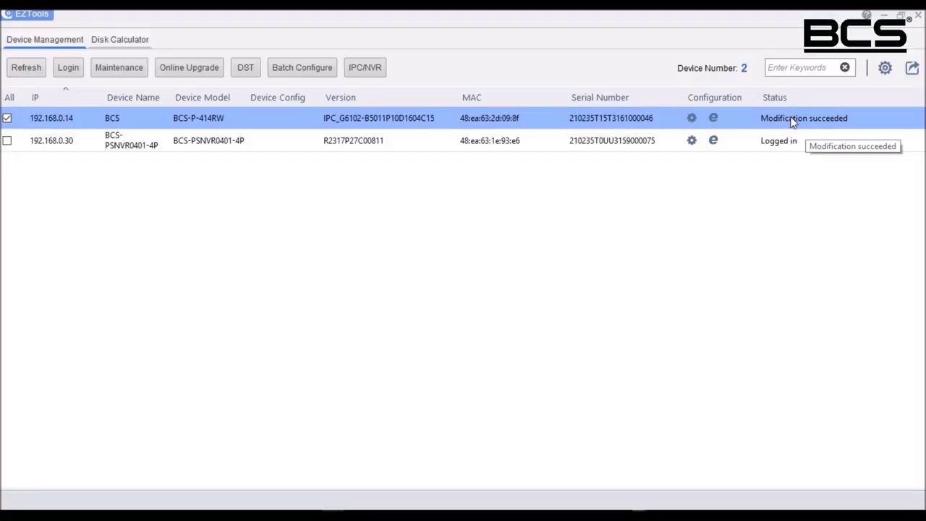
{"action": "right_click", "coordinate": [253, 123]}
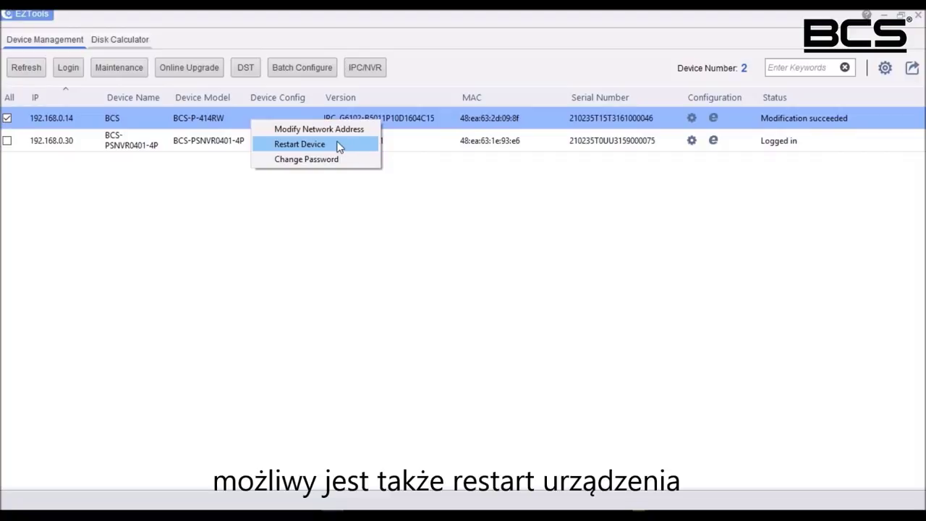
{"action": "left_click", "coordinate": [374, 251]}
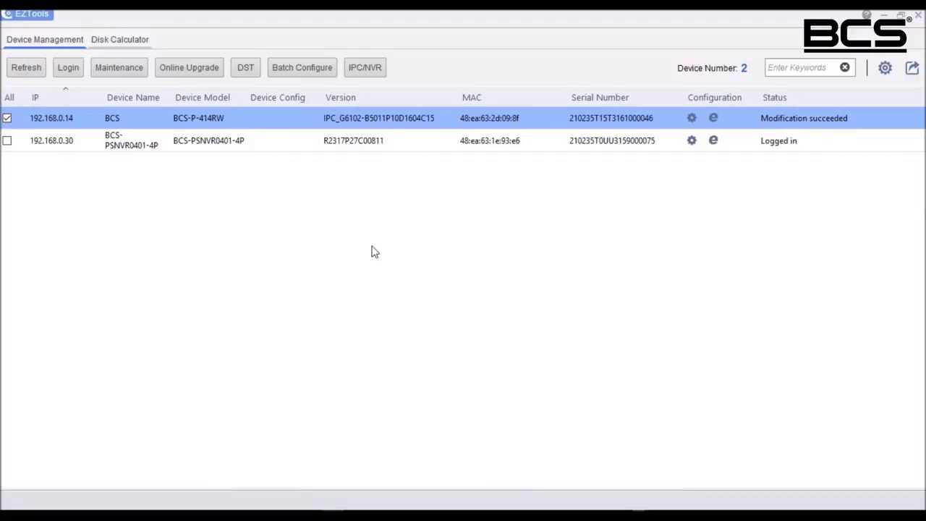
{"action": "left_click", "coordinate": [456, 263]}
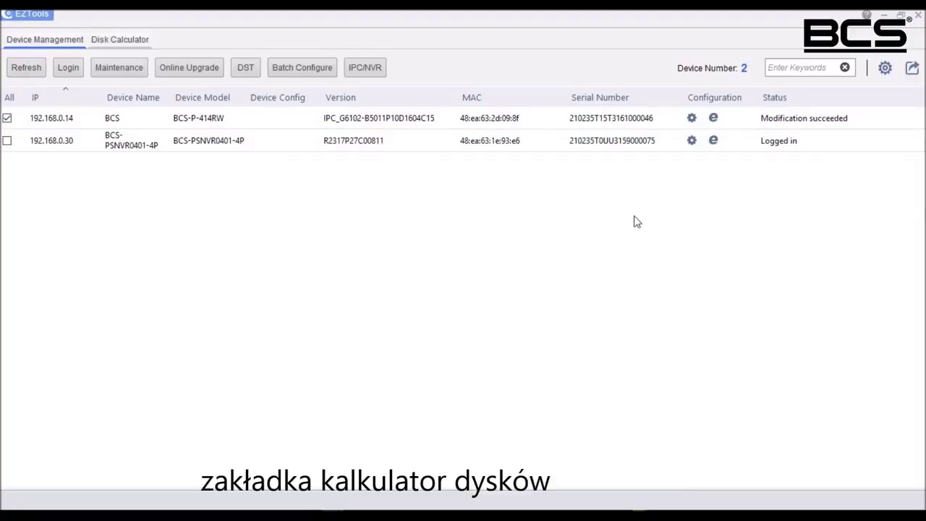
Step: In the Disk Calculator, start a manual channel entry with H.264 encoding and 1080P resolution
{"action": "left_click", "coordinate": [102, 42]}
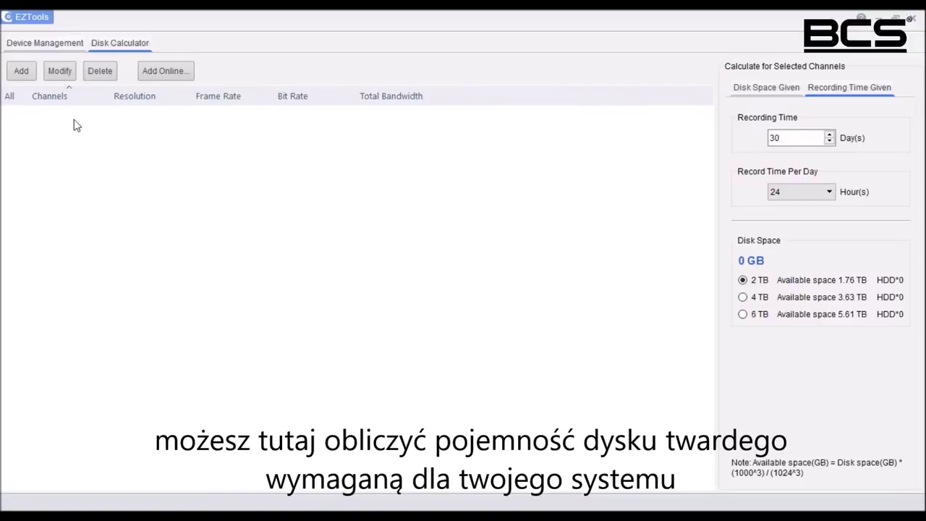
{"action": "left_click", "coordinate": [21, 73]}
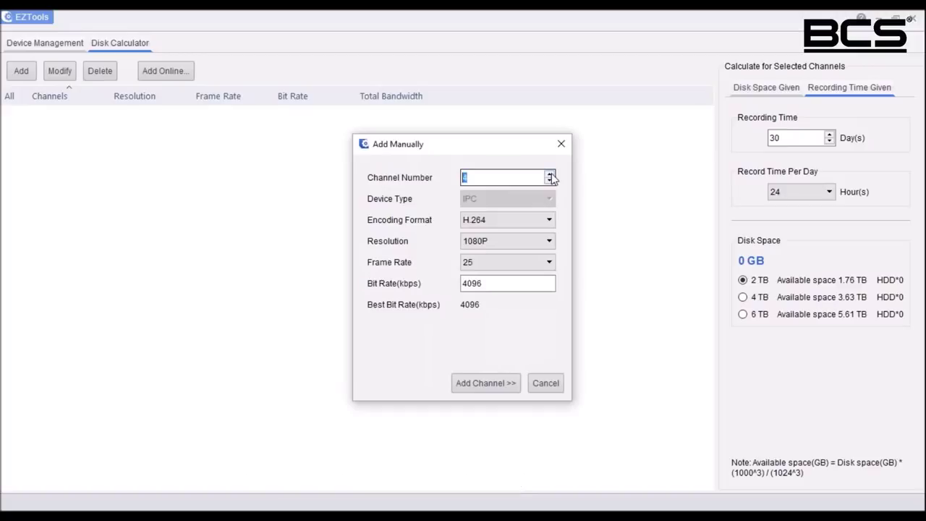
{"action": "left_click", "coordinate": [550, 222]}
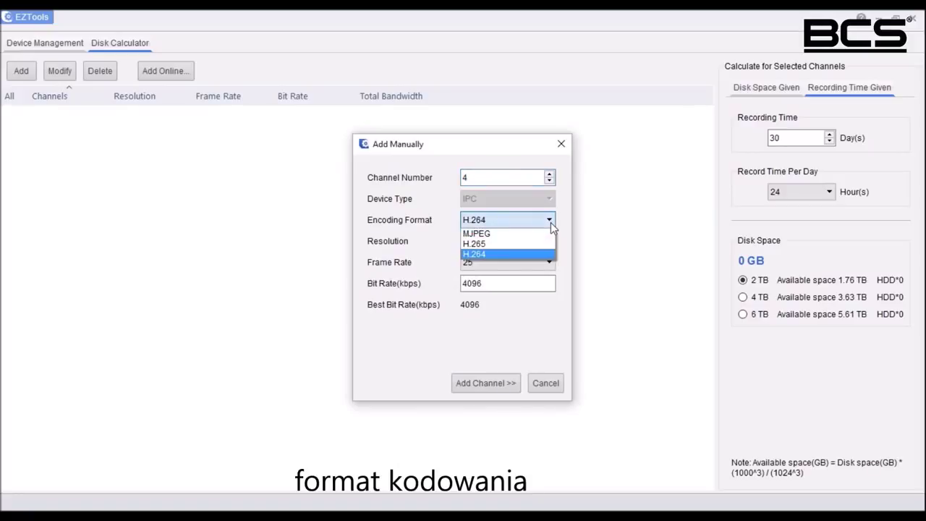
{"action": "left_click", "coordinate": [536, 253]}
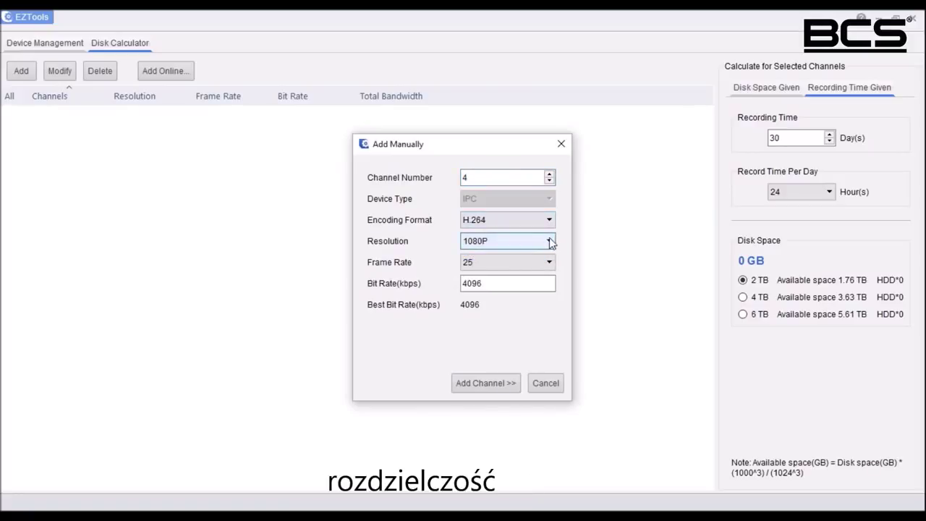
{"action": "left_click", "coordinate": [550, 241]}
{"action": "left_click", "coordinate": [527, 305]}
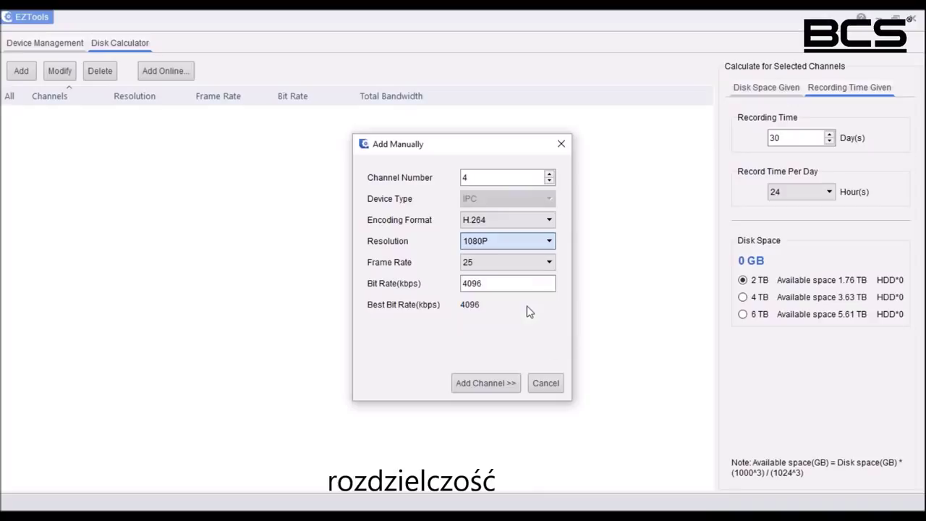
Step: Set frame rate 30 and bit rate 4096, add the 4-channel entry, and select its row
{"action": "left_click", "coordinate": [549, 262]}
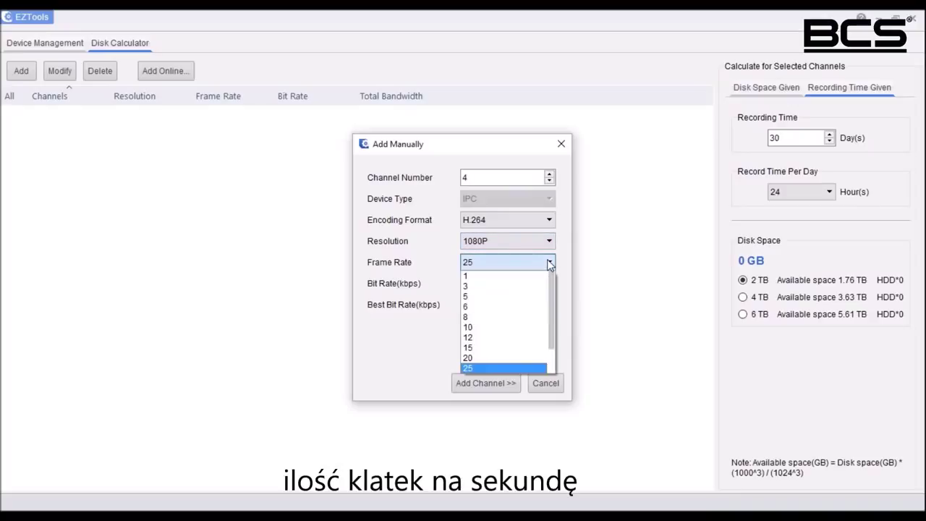
{"action": "scroll", "coordinate": [548, 302], "scroll_direction": "down", "scroll_amount": 1}
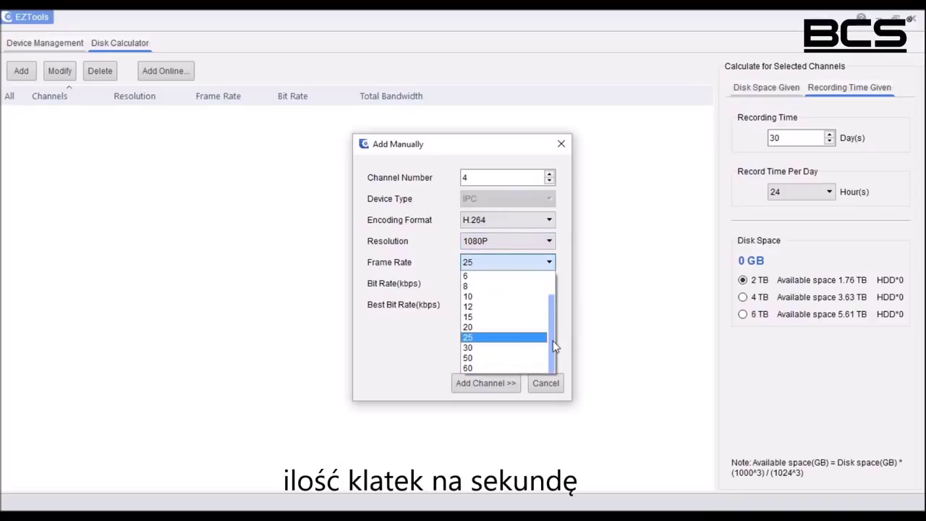
{"action": "left_click", "coordinate": [535, 348]}
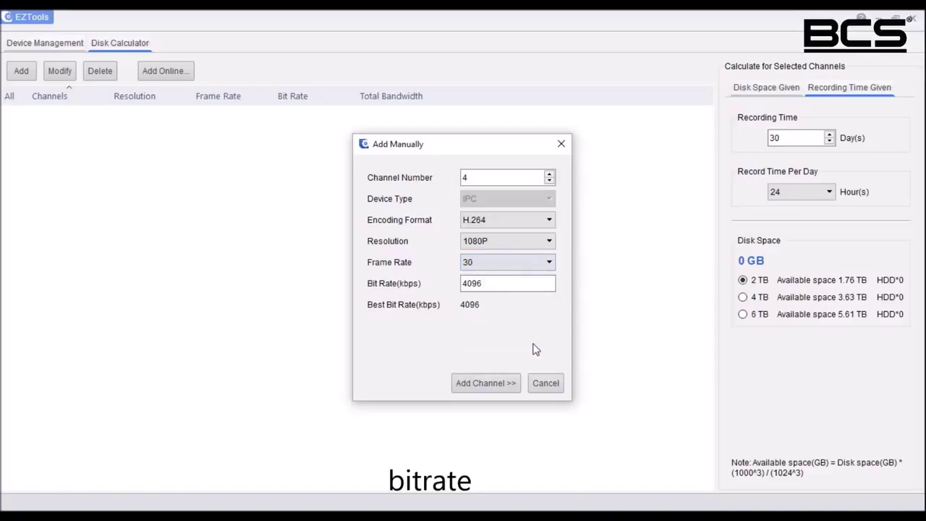
{"action": "left_click", "coordinate": [529, 285]}
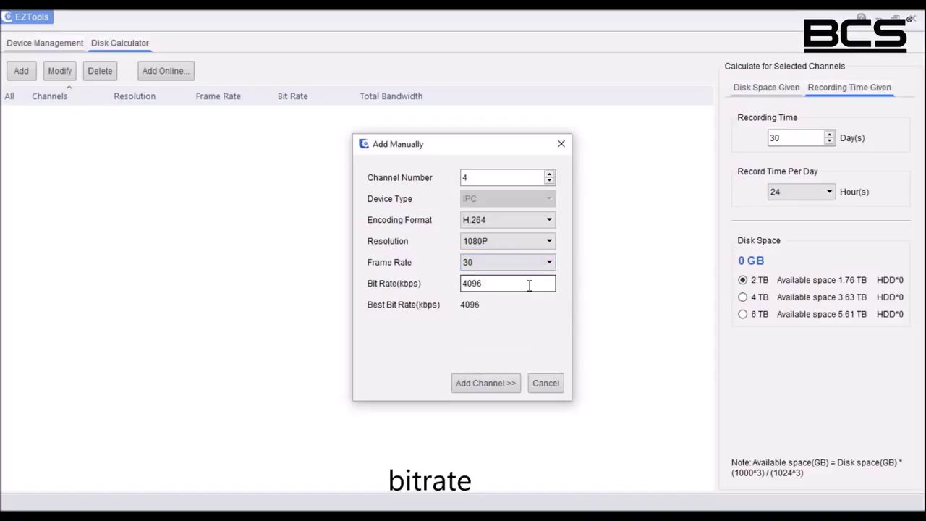
{"action": "left_click", "coordinate": [478, 383]}
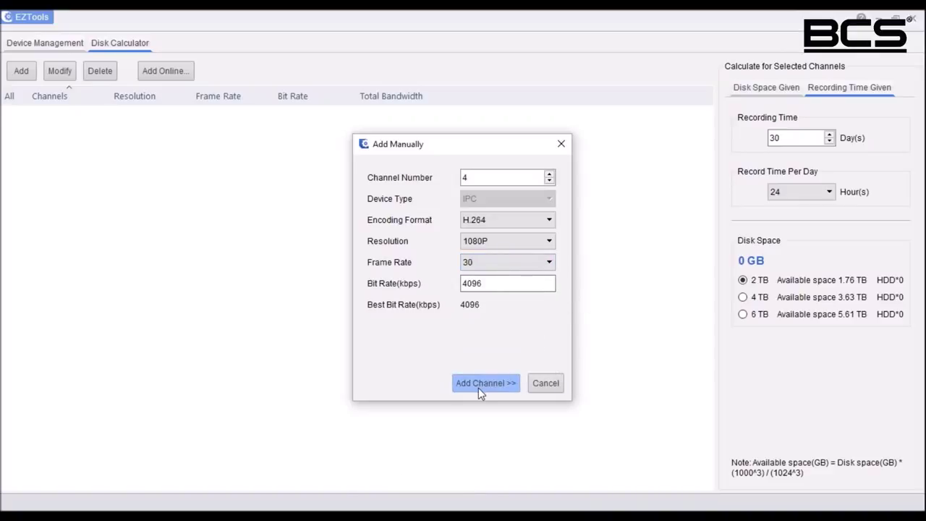
{"action": "left_click", "coordinate": [561, 144]}
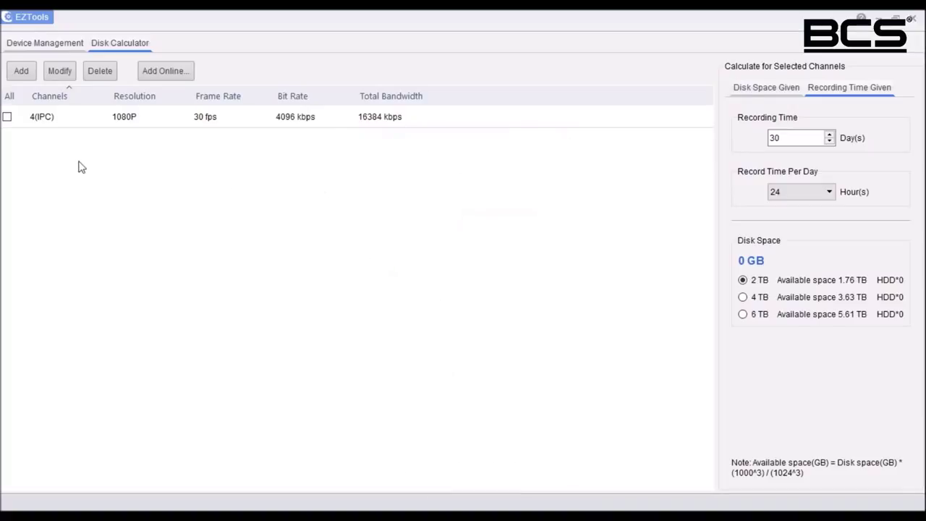
{"action": "left_click", "coordinate": [7, 118]}
Step: Calculate recording time for the 4(IPC) channel on a 6TB disk at 24 hours daily: 35 days
{"action": "left_click", "coordinate": [6, 117]}
{"action": "left_click", "coordinate": [755, 89]}
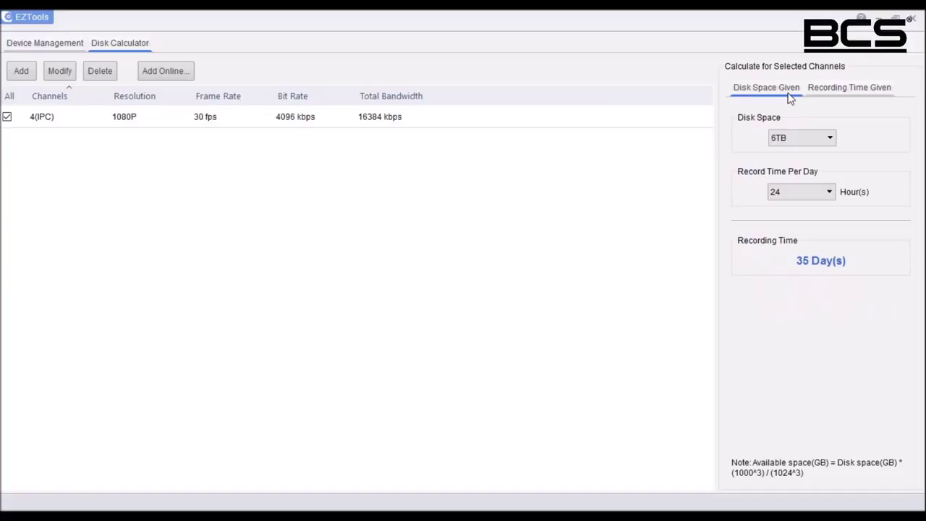
{"action": "left_click", "coordinate": [832, 139]}
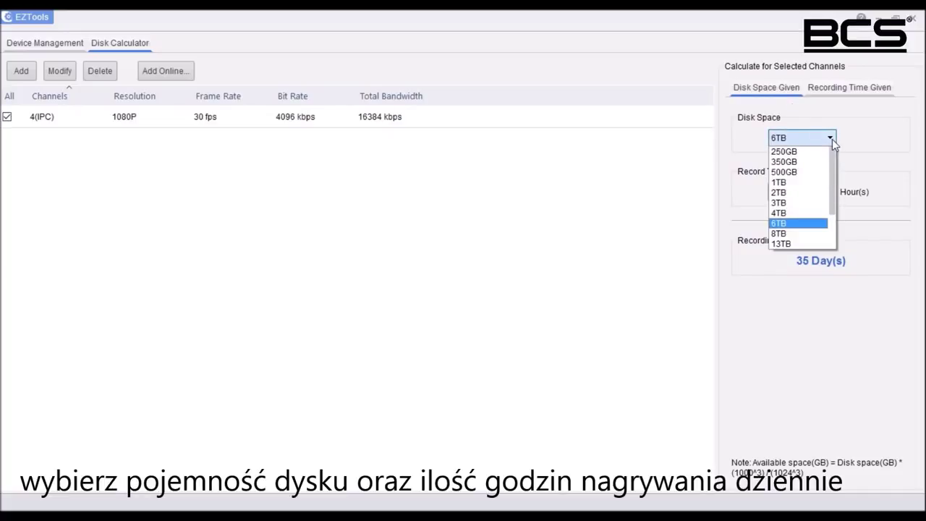
{"action": "left_click", "coordinate": [808, 222]}
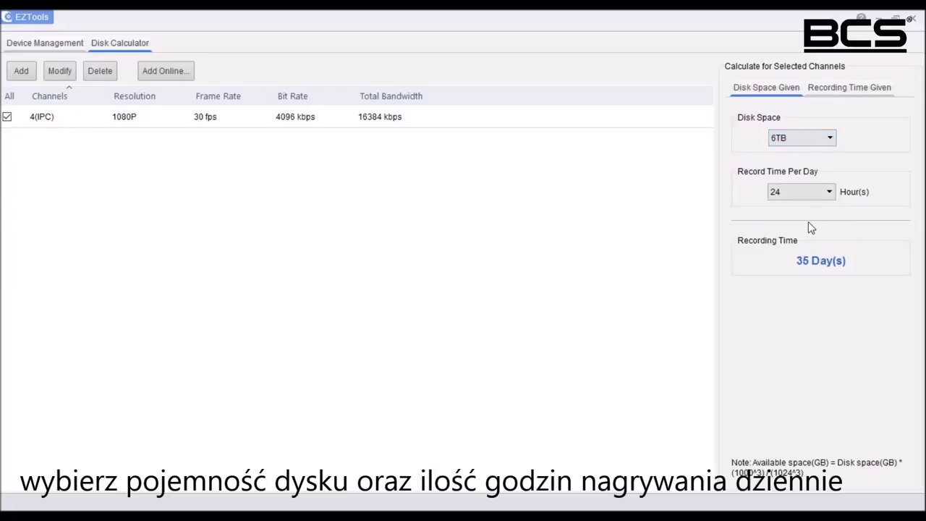
{"action": "left_click", "coordinate": [829, 193]}
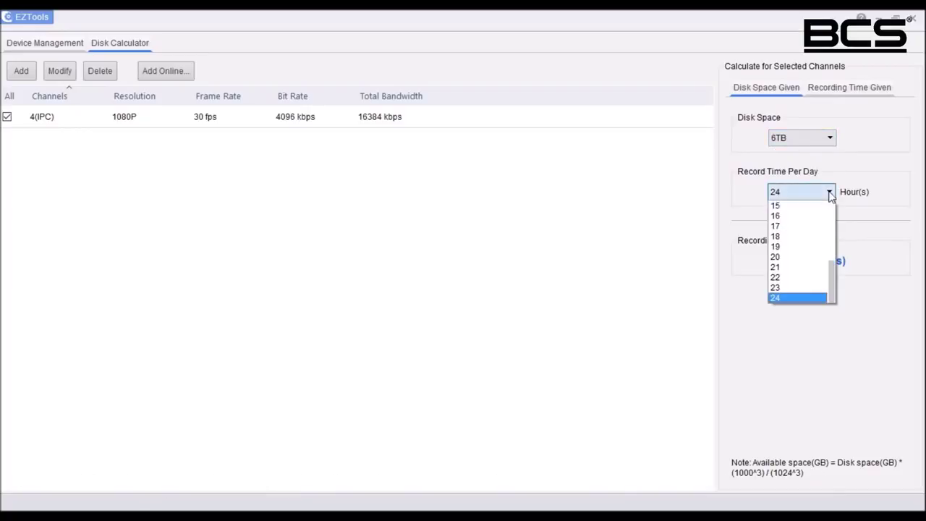
{"action": "left_click", "coordinate": [795, 297]}
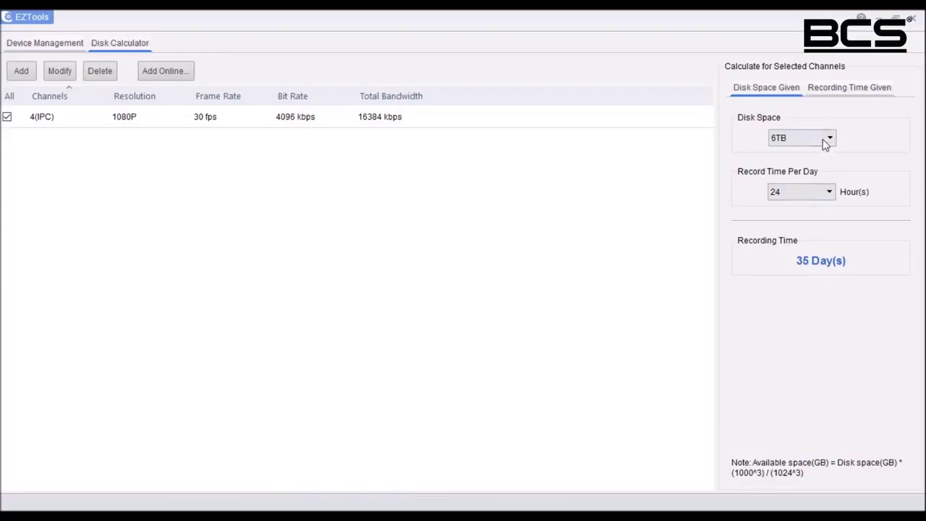
Step: Calculate the 5184 GB needed for 30 days at 24 hours daily, then quit EZTools
{"action": "left_click", "coordinate": [838, 88]}
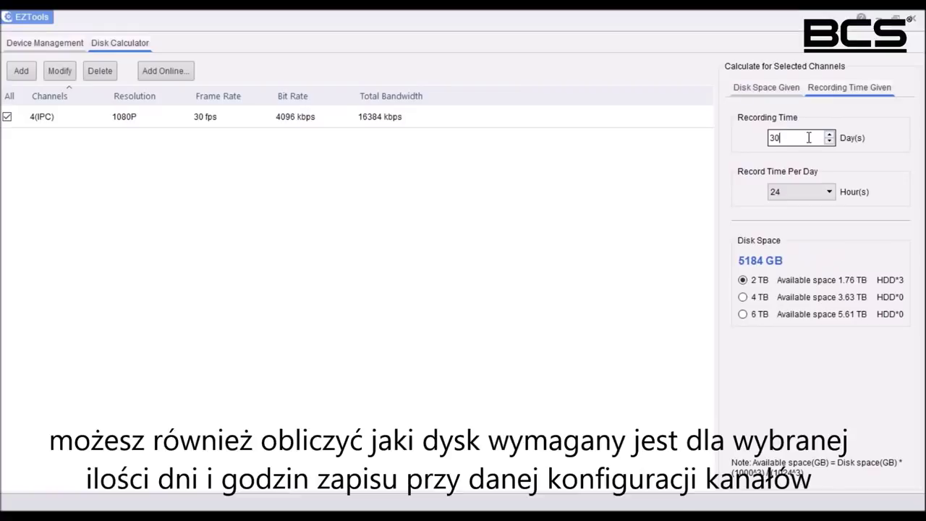
{"action": "left_click", "coordinate": [829, 193]}
{"action": "left_click", "coordinate": [804, 300]}
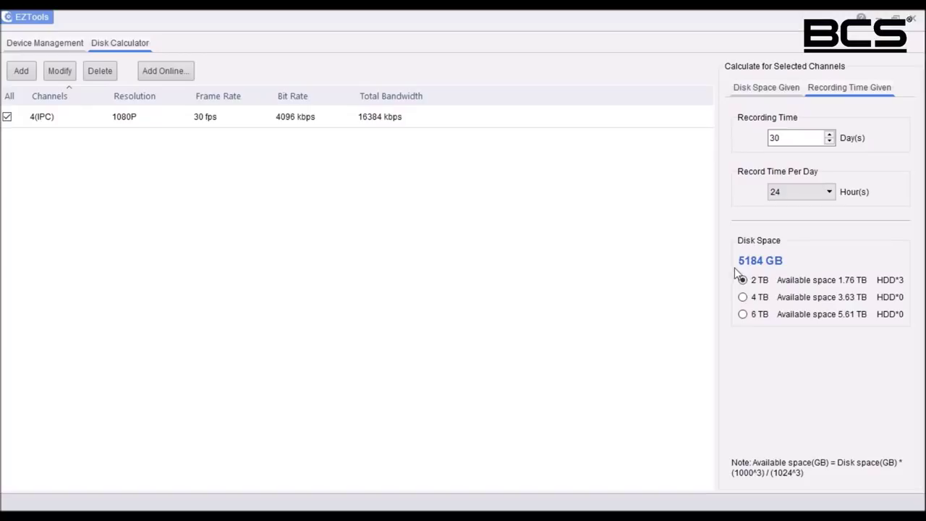
{"action": "left_click", "coordinate": [911, 18]}
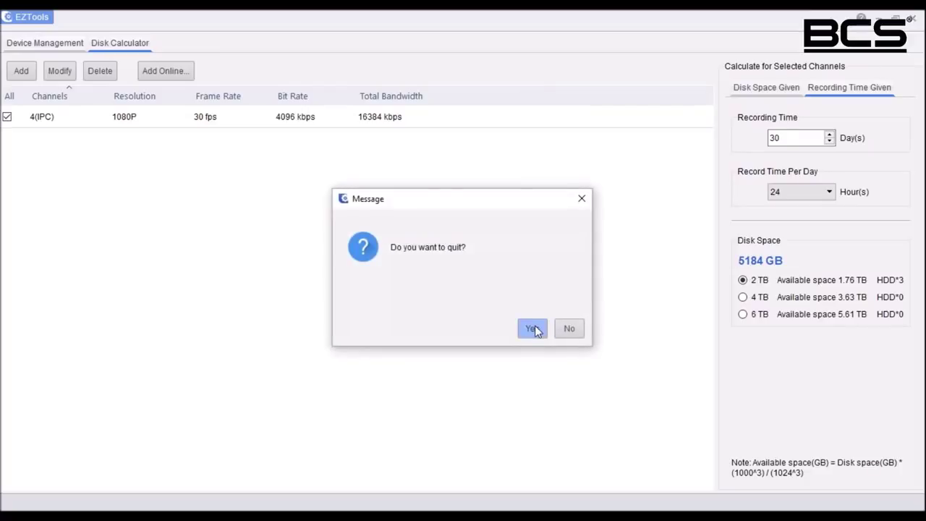